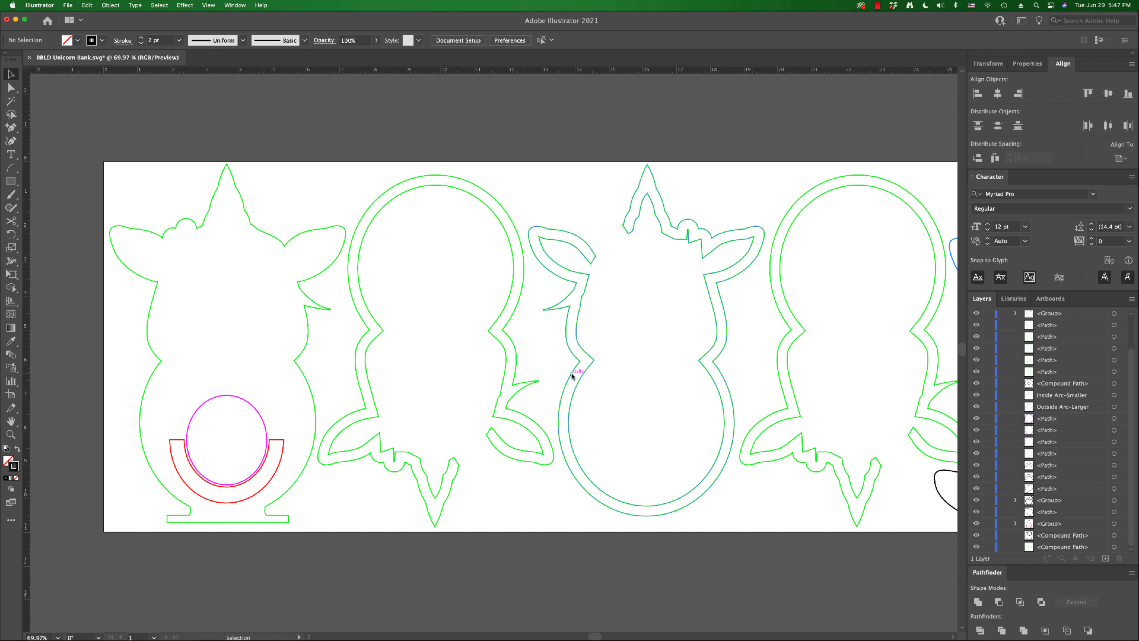
# - Rotate the upside-down black unicorn body and its two small arcs 180 degrees so it stands upright beside the blue silhouette
pyautogui.moveTo(697, 360); pyautogui.dragTo(250, 354)
pyautogui.moveTo(541, 364); pyautogui.dragTo(286, 358)
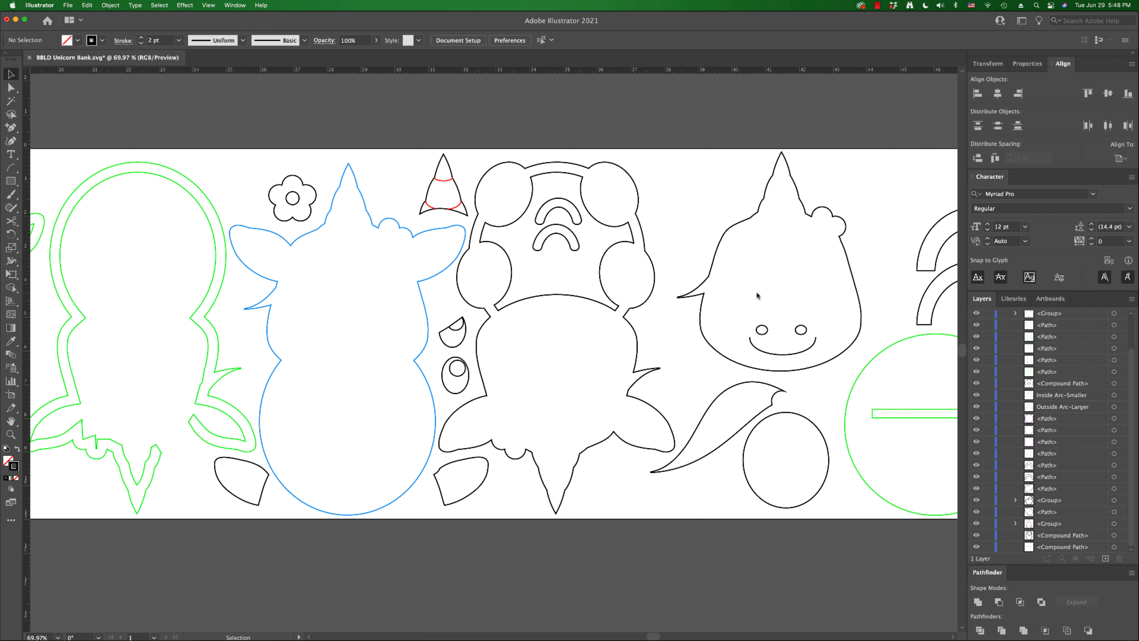
pyautogui.click(540, 167)
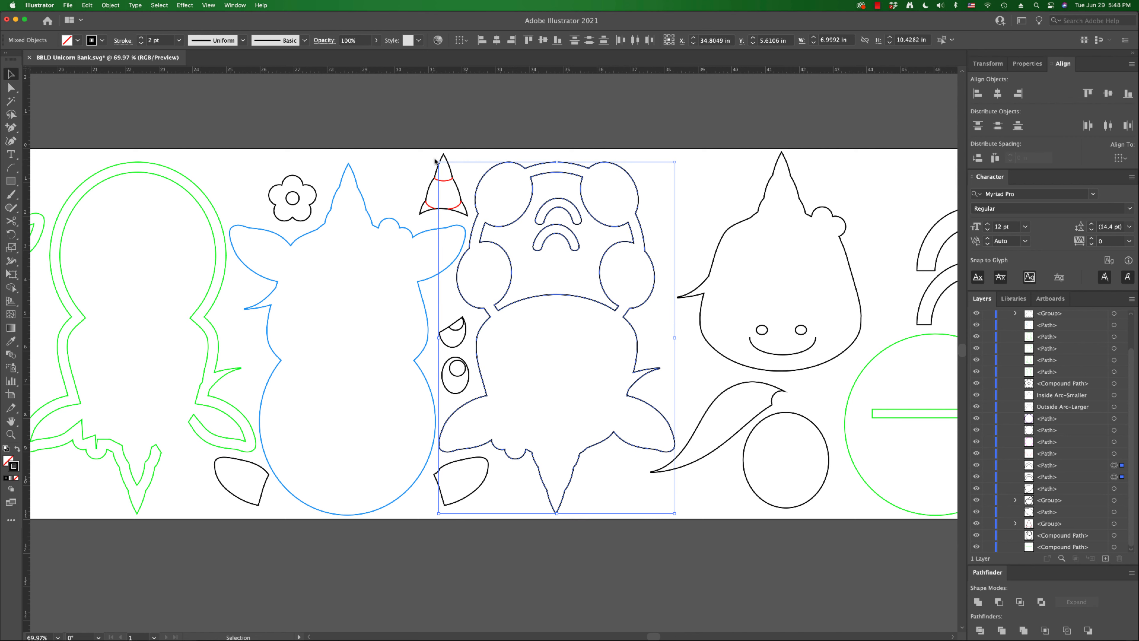
pyautogui.moveTo(435, 162); pyautogui.dragTo(665, 339)
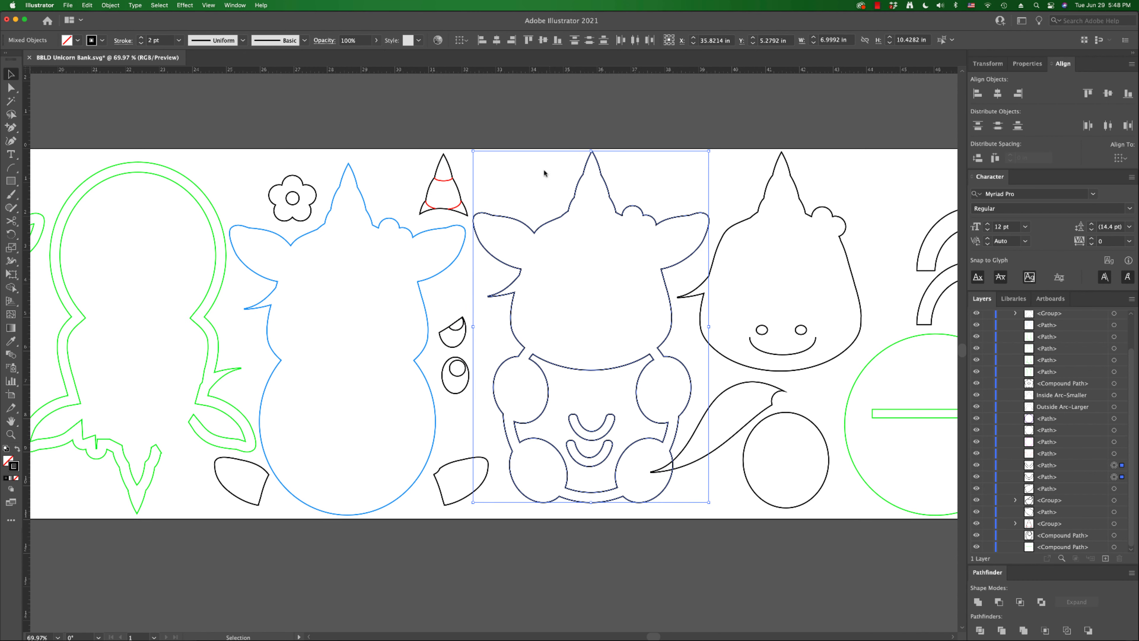
pyautogui.click(521, 144)
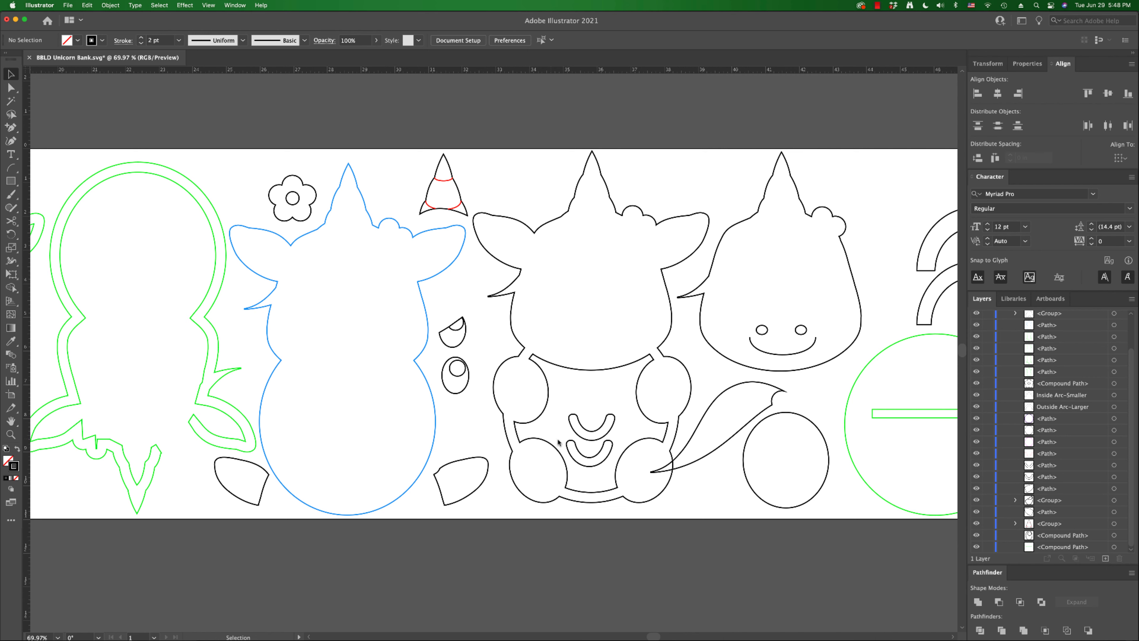
# - Rotate the two small arcs and fit one onto each of the black unicorn's feet, clearing the mane piece away below
pyautogui.moveTo(578, 435); pyautogui.dragTo(707, 524)
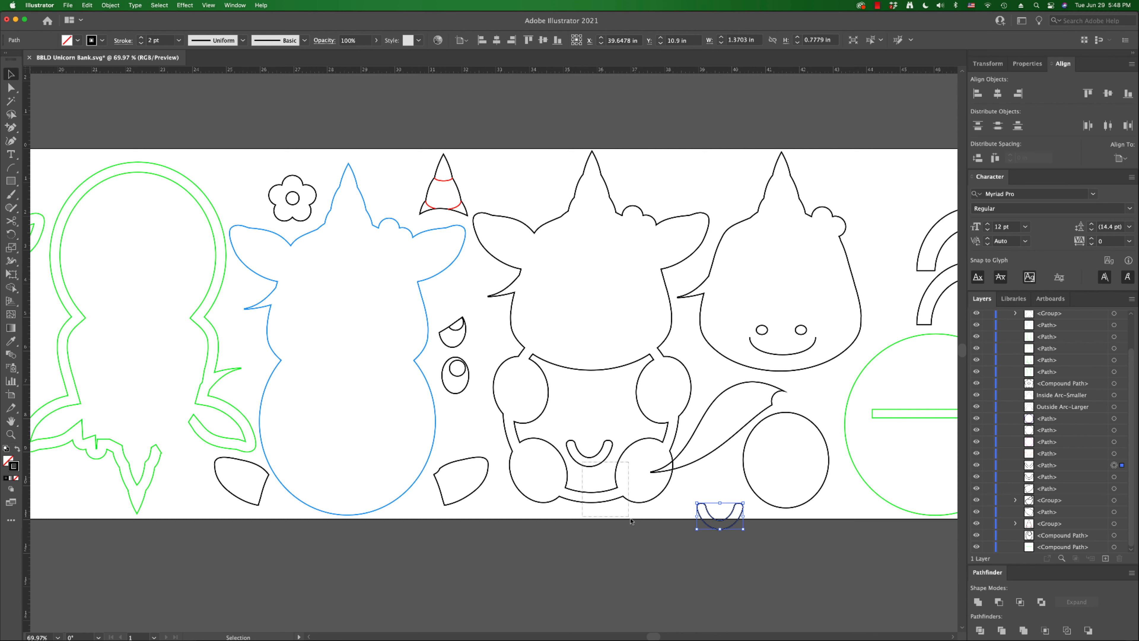
pyautogui.click(582, 466)
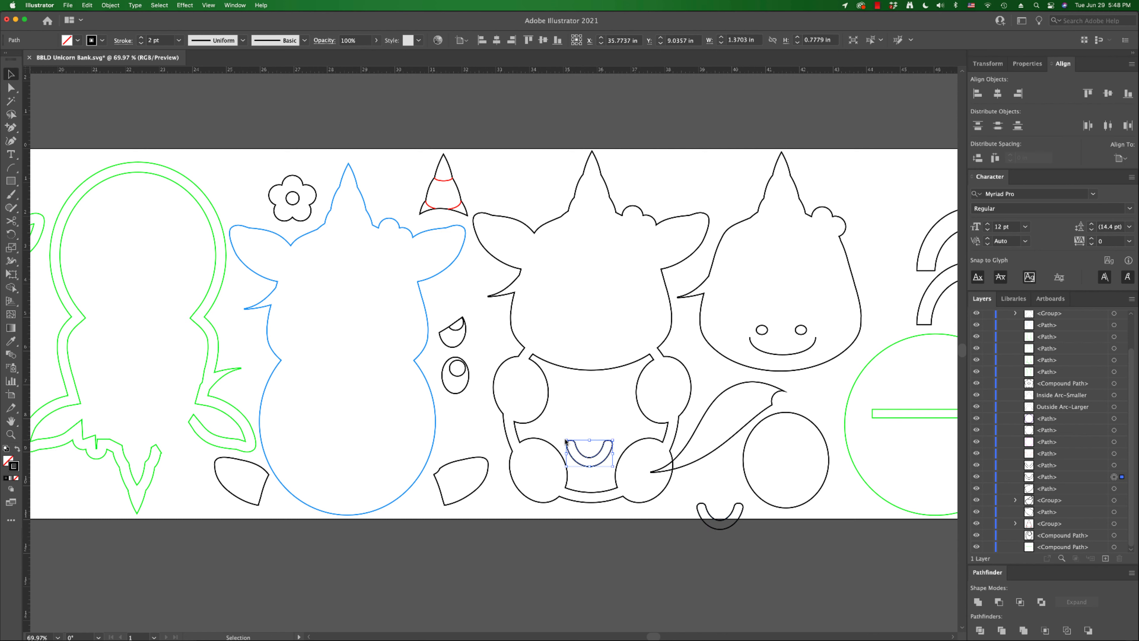
pyautogui.moveTo(563, 439); pyautogui.dragTo(558, 465)
pyautogui.click(700, 511)
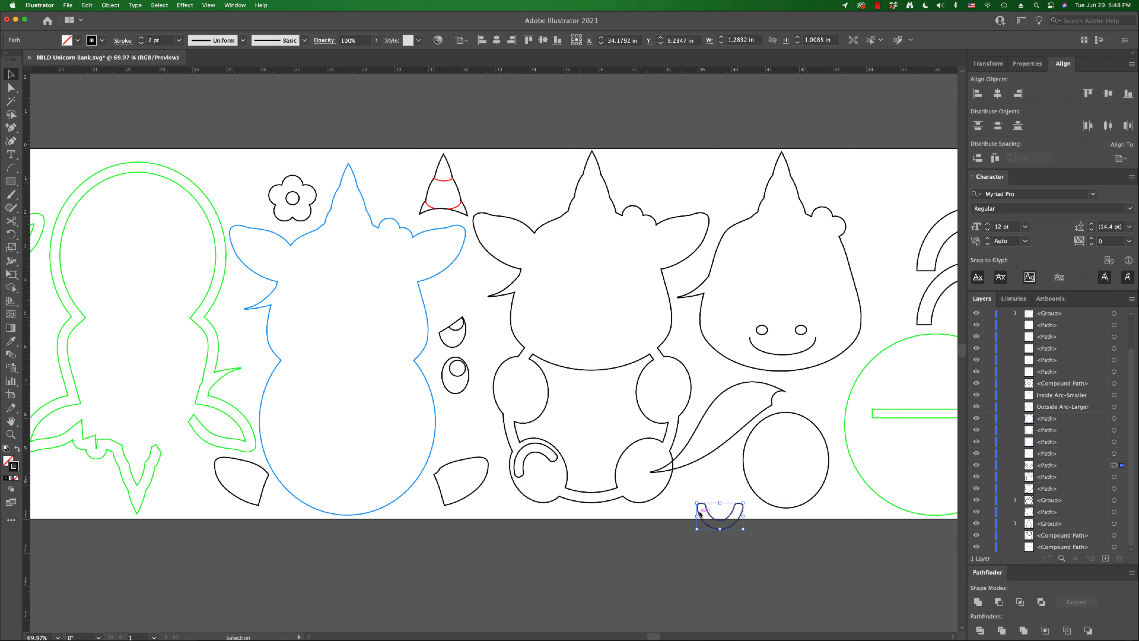
pyautogui.moveTo(693, 500); pyautogui.dragTo(765, 555)
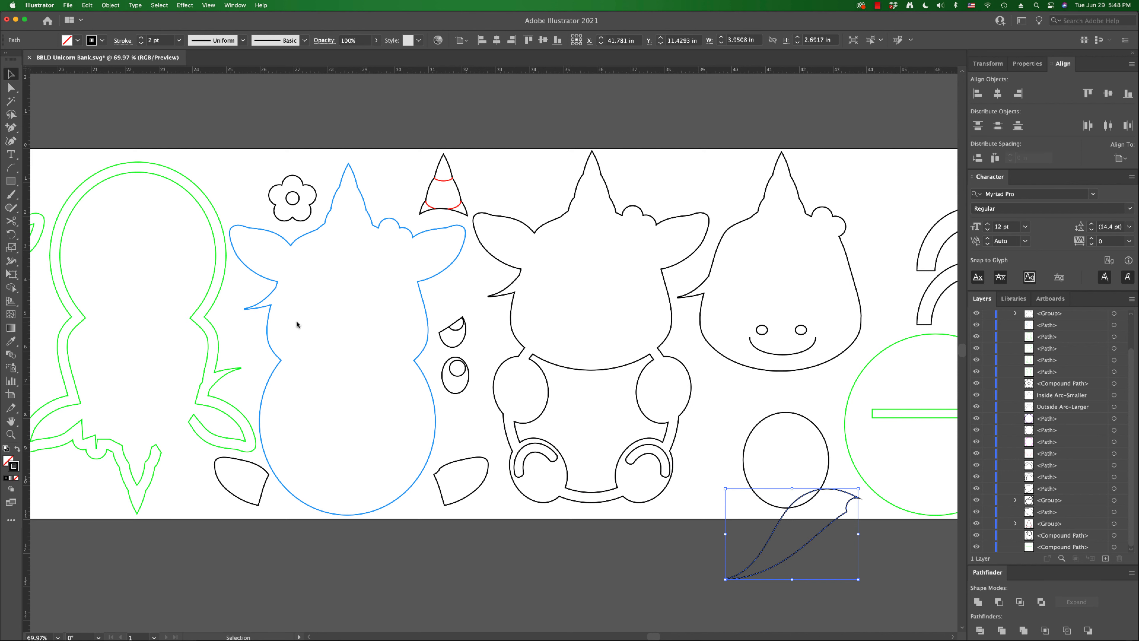
# - Place the smiling face piece over the black unicorn's head and the red-striped horn over its horn
pyautogui.moveTo(738, 366); pyautogui.dragTo(550, 365)
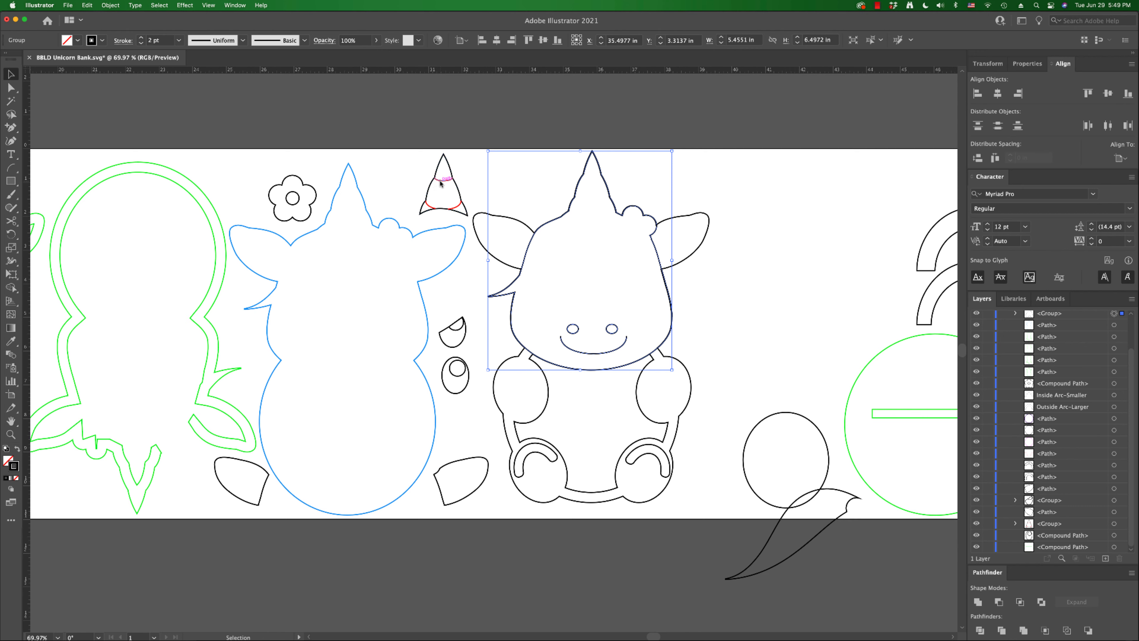
pyautogui.moveTo(441, 183); pyautogui.dragTo(585, 178)
pyautogui.click(501, 169)
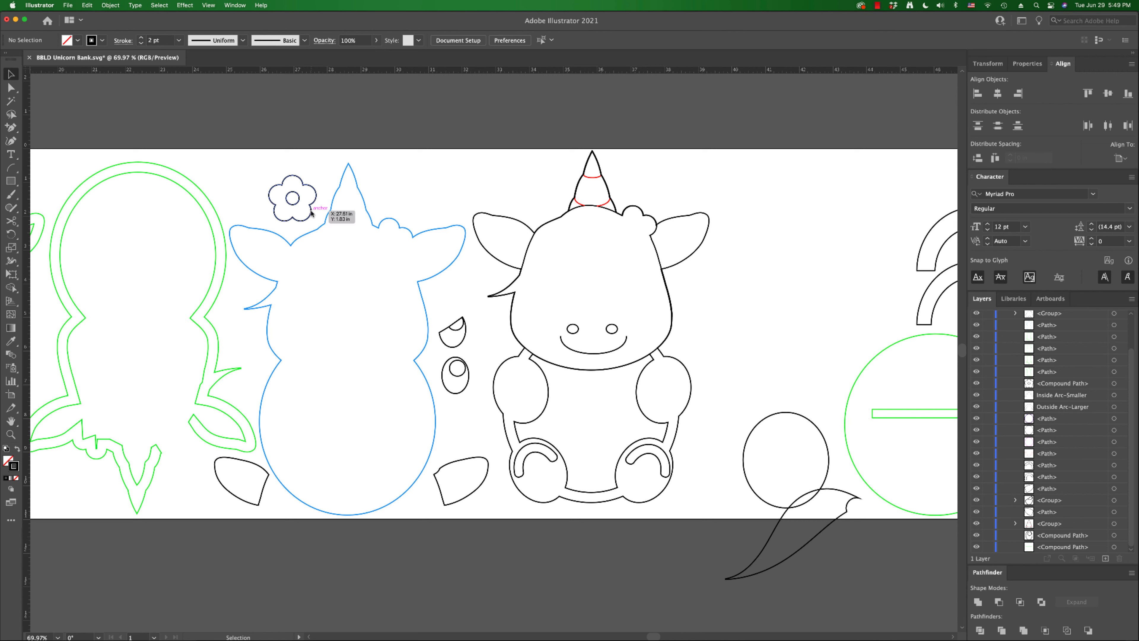
# - Place the flower on the unicorn's forehead and lay the mane piece across the face beside it
pyautogui.moveTo(311, 214); pyautogui.dragTo(484, 224)
pyautogui.moveTo(642, 245); pyautogui.dragTo(651, 243)
pyautogui.moveTo(777, 535); pyautogui.dragTo(539, 252)
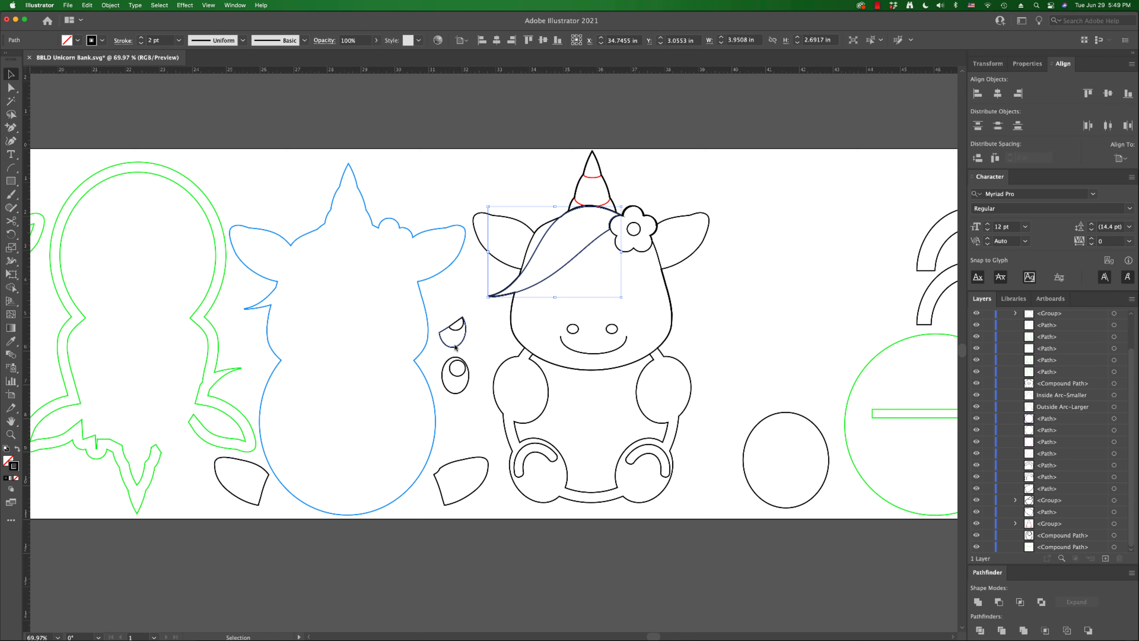
# - Position the two eyes on the unicorn's face and fit the two inner ear pieces inside its ears
pyautogui.moveTo(456, 346); pyautogui.dragTo(552, 299)
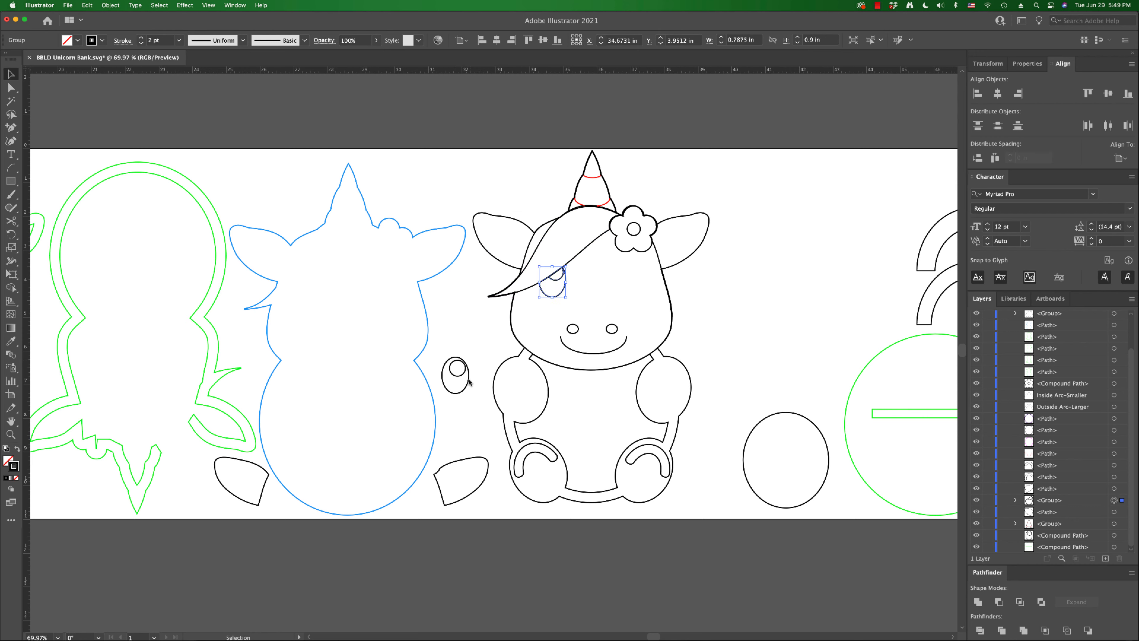
pyautogui.moveTo(468, 381); pyautogui.dragTo(637, 286)
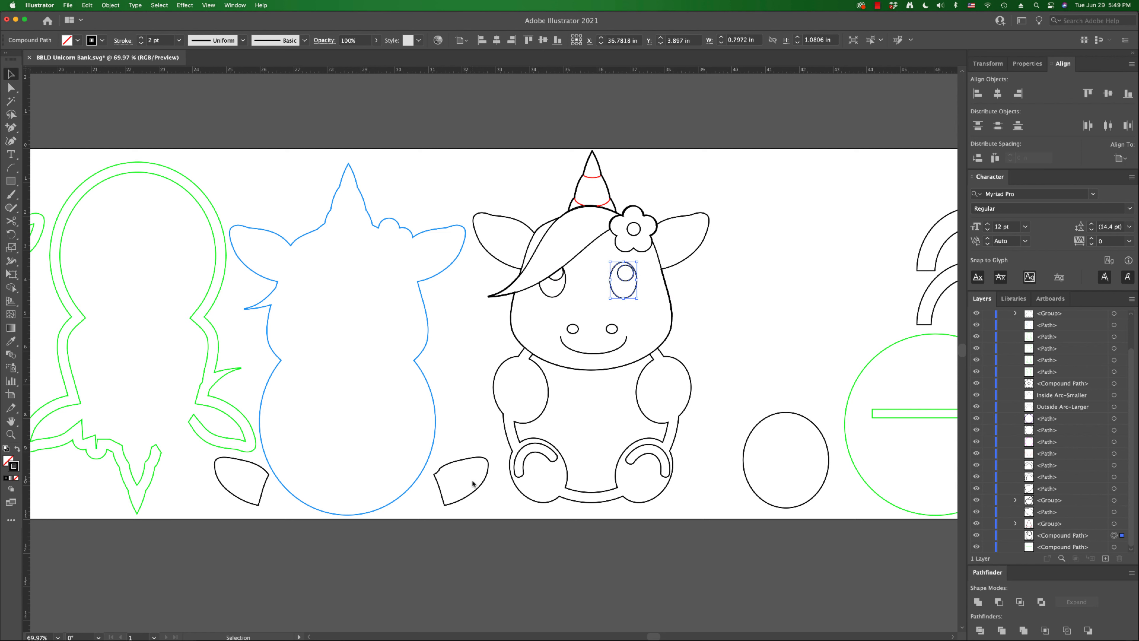
pyautogui.moveTo(467, 500); pyautogui.dragTo(684, 261)
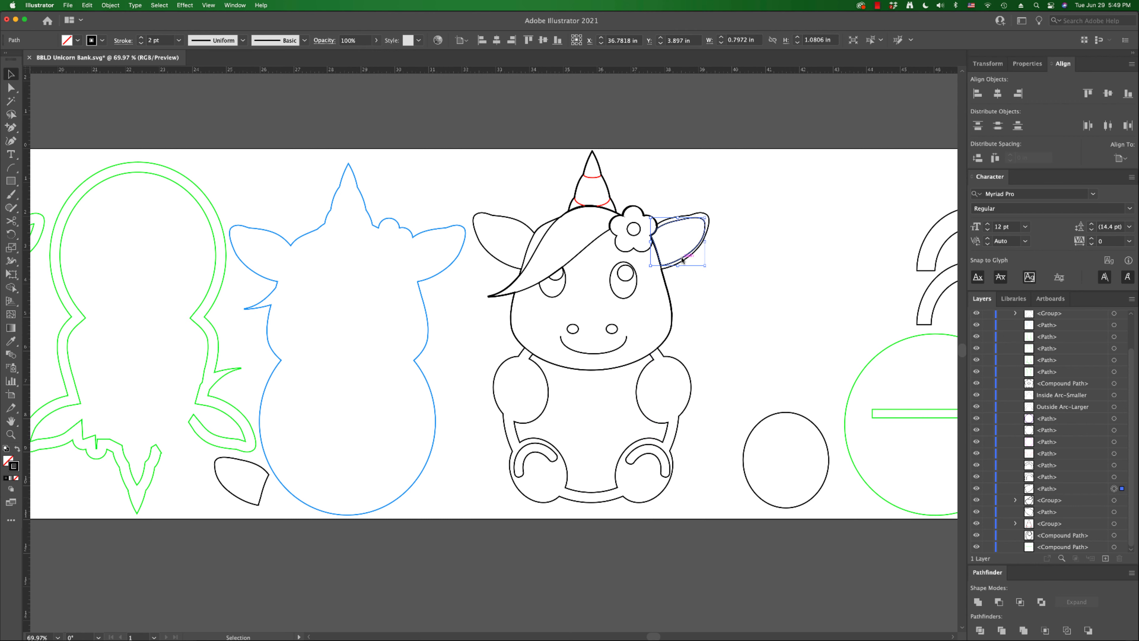
pyautogui.moveTo(260, 498); pyautogui.dragTo(524, 259)
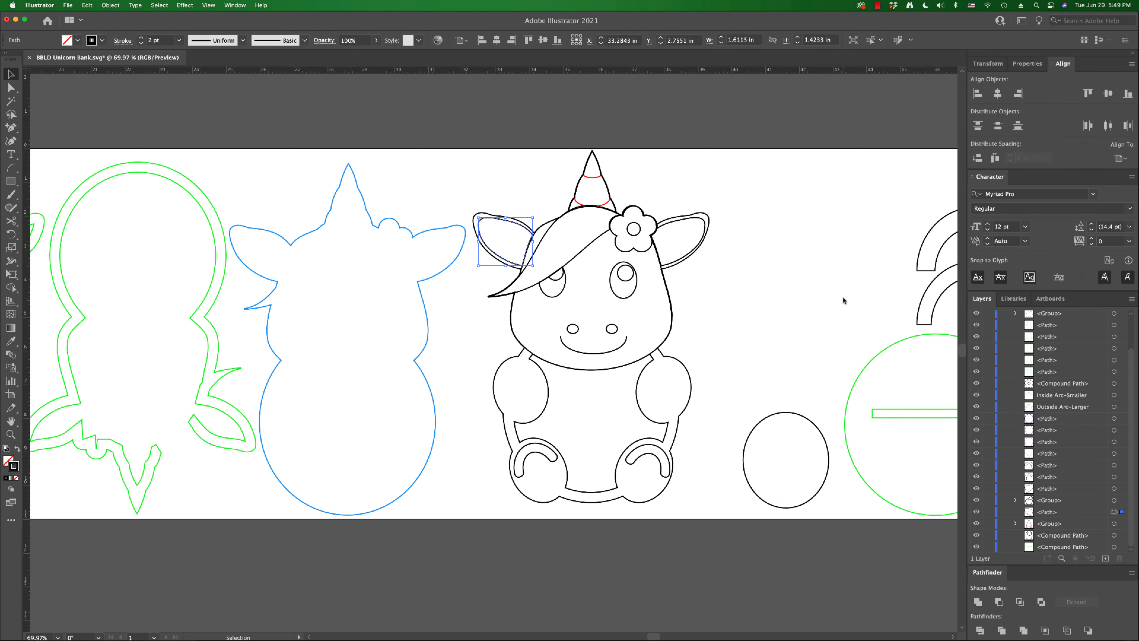
# - Isolate the green circle's compound path to examine its rectangular slot, and exit isolation
pyautogui.moveTo(843, 299); pyautogui.dragTo(705, 297)
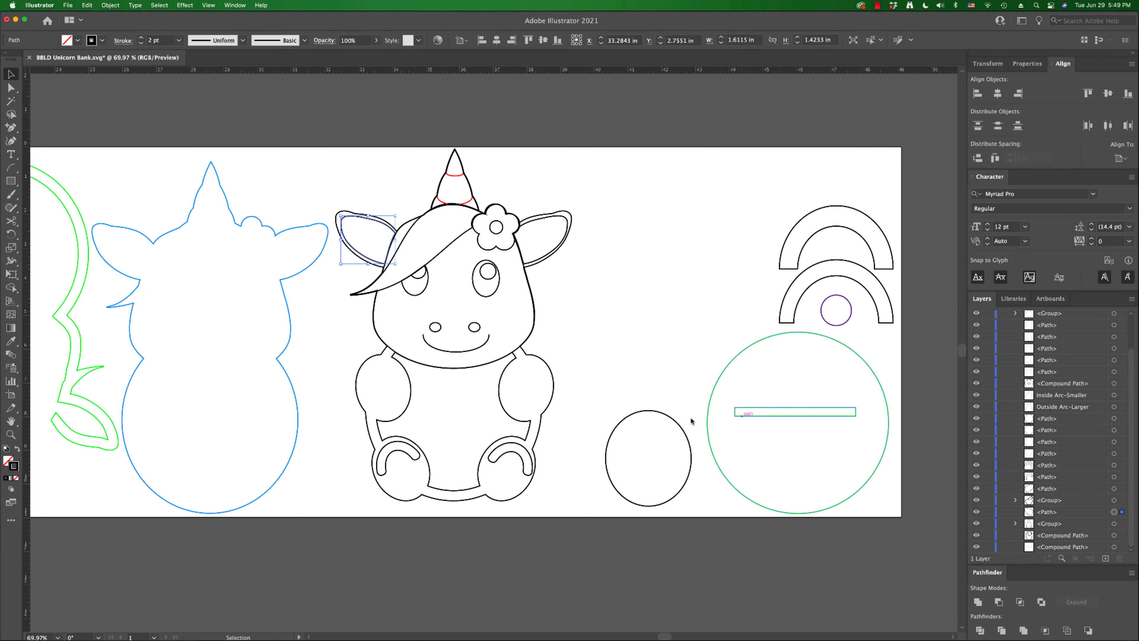
pyautogui.click(781, 417)
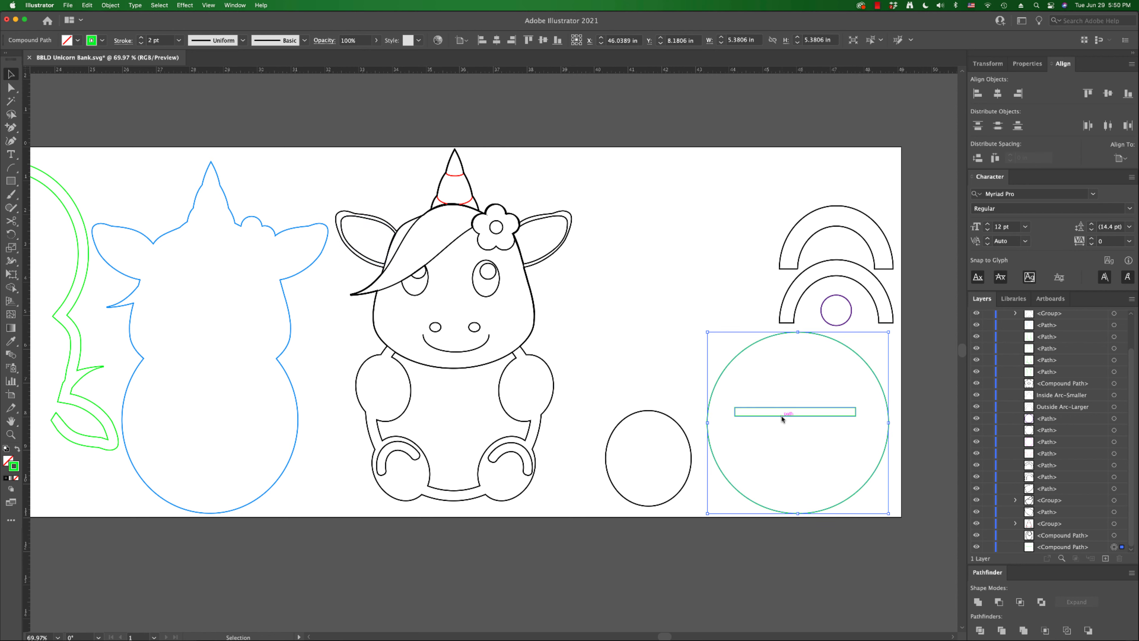
pyautogui.doubleClick(783, 418)
pyautogui.click(782, 417)
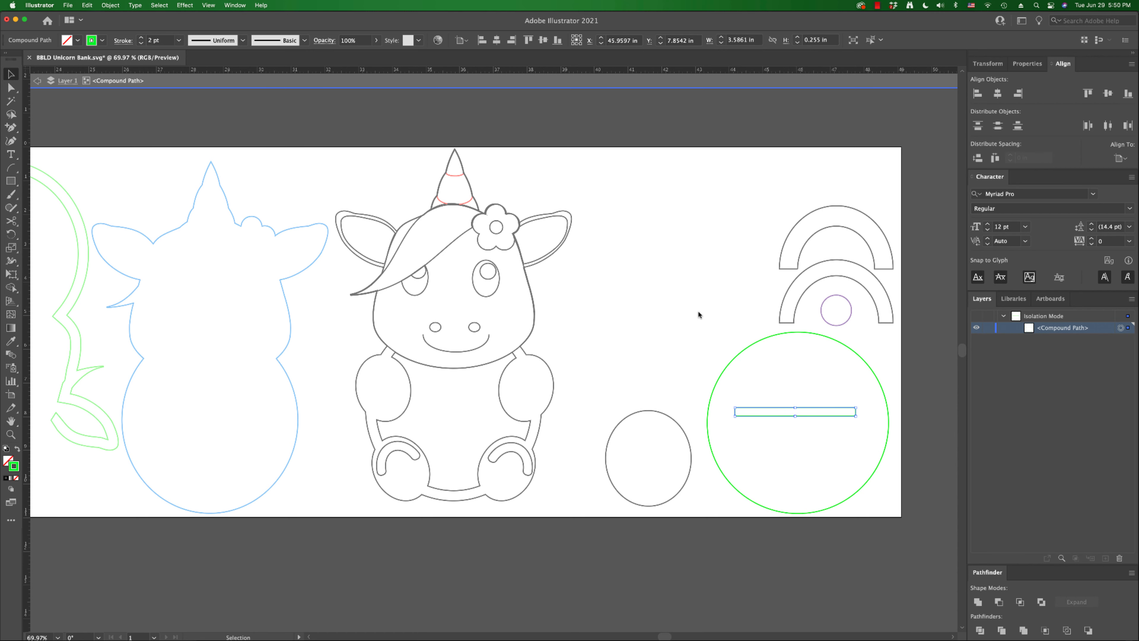
pyautogui.click(31, 82)
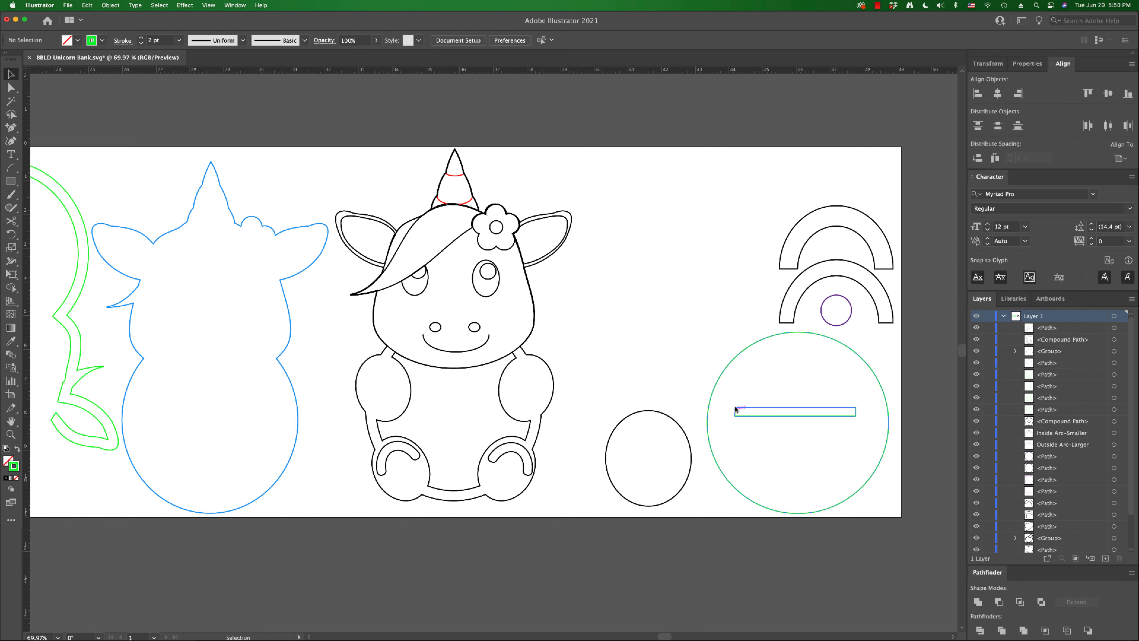
# - Gather the black oval, both arches and the small purple circle, and move them together above the first green unicorn outline
pyautogui.moveTo(765, 187); pyautogui.dragTo(879, 328)
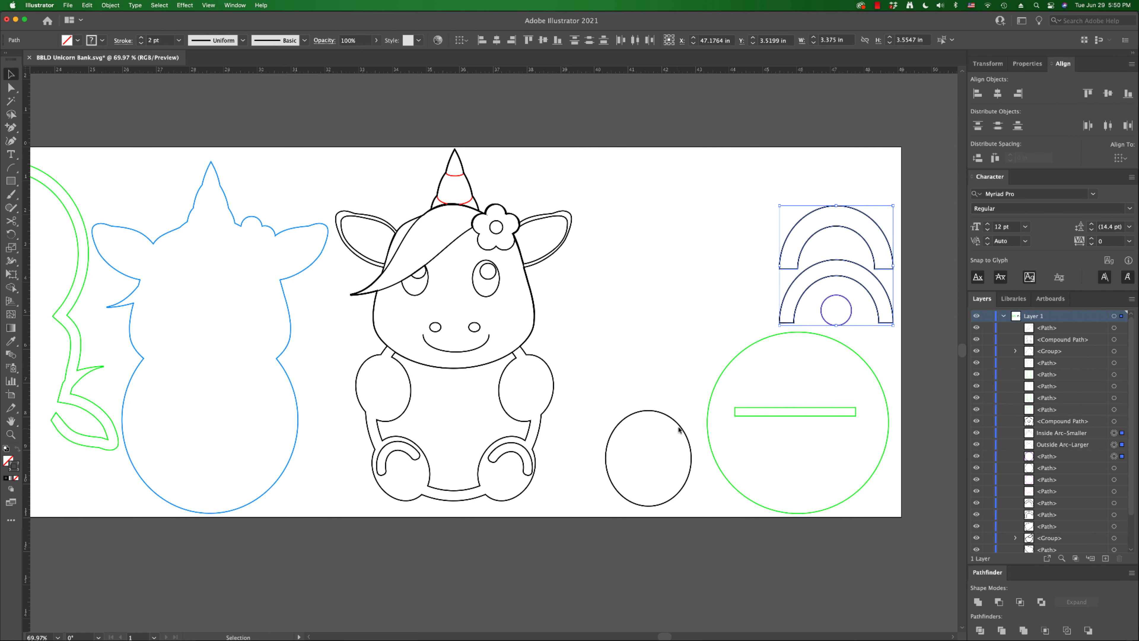
pyautogui.moveTo(681, 425); pyautogui.dragTo(754, 235)
pyautogui.moveTo(838, 314); pyautogui.dragTo(853, 322)
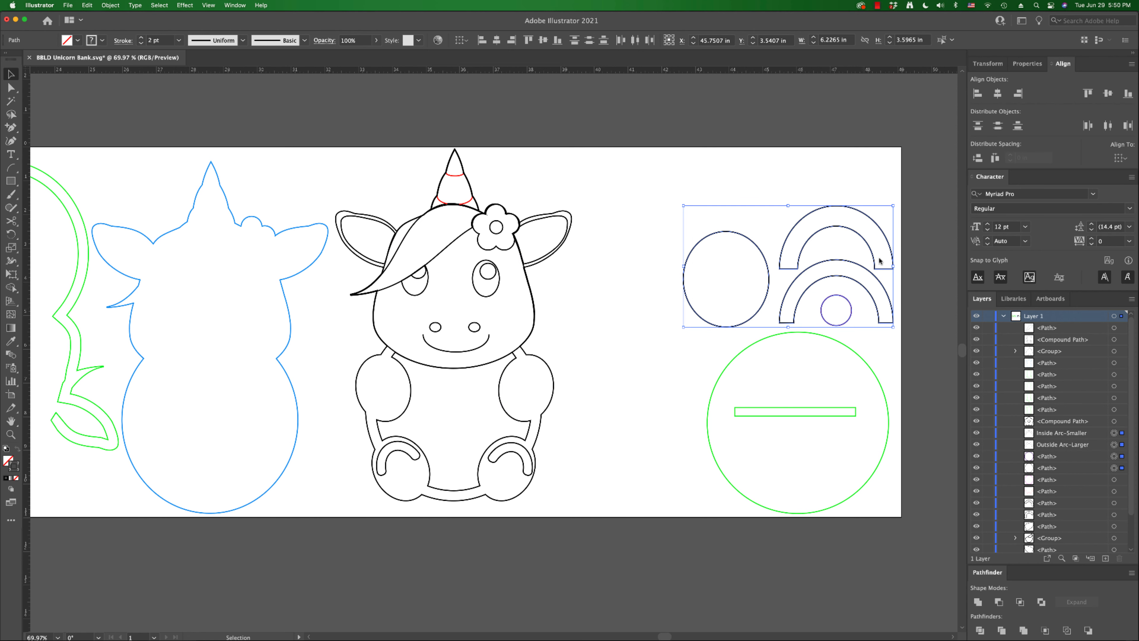
pyautogui.moveTo(863, 266); pyautogui.dragTo(930, 264)
pyautogui.moveTo(832, 262); pyautogui.dragTo(148, 92)
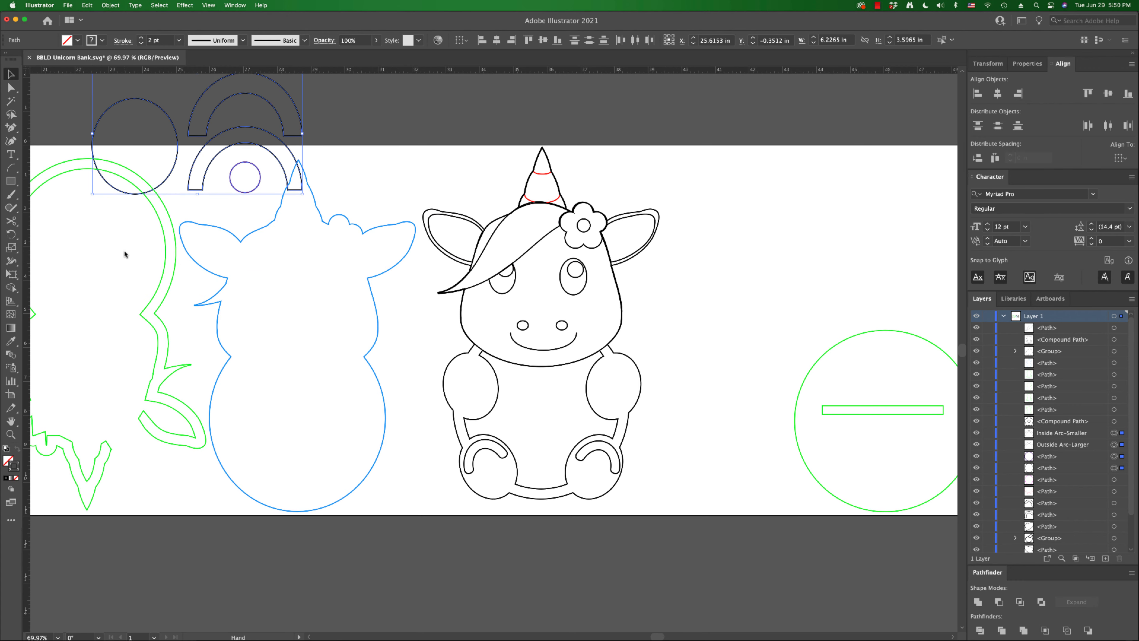
pyautogui.moveTo(124, 249); pyautogui.dragTo(750, 278)
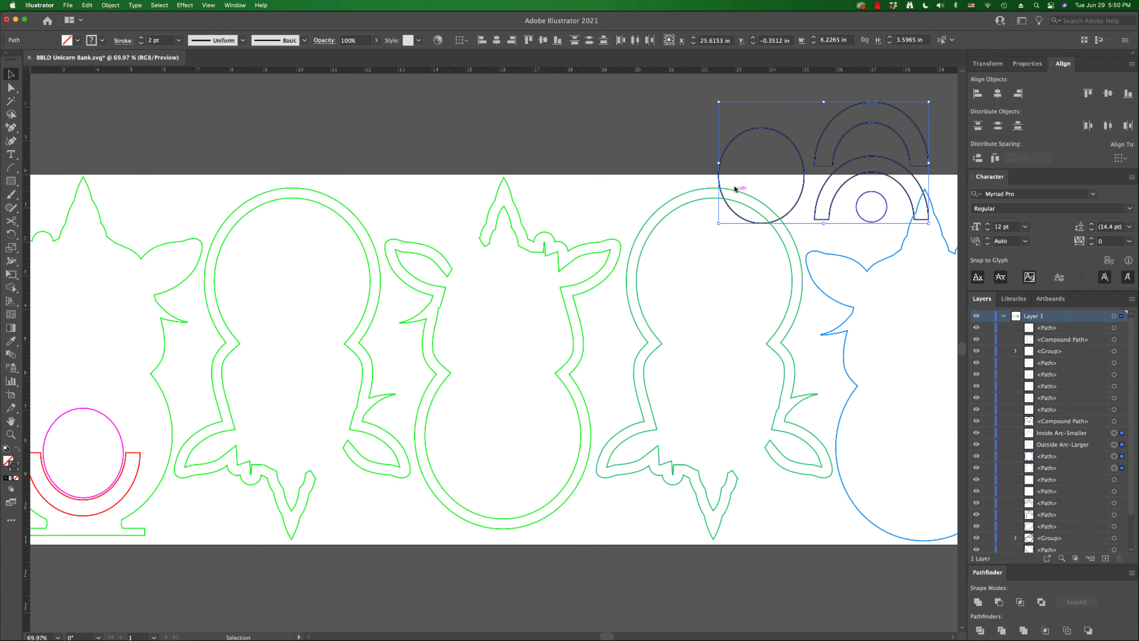
pyautogui.moveTo(719, 182); pyautogui.dragTo(421, 216)
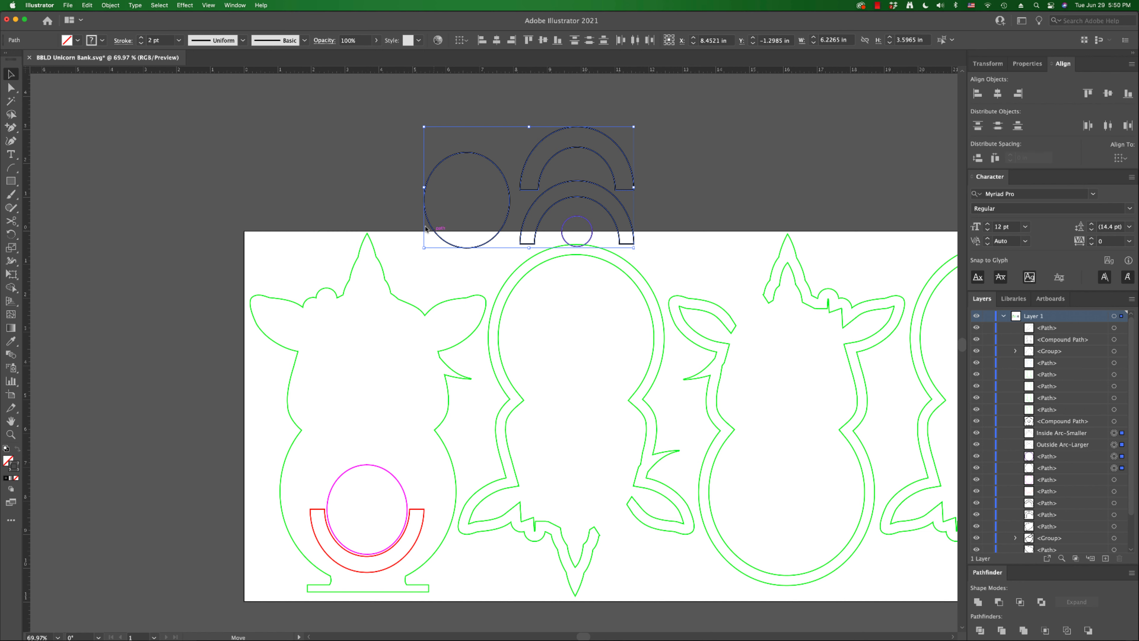
pyautogui.moveTo(433, 232); pyautogui.dragTo(367, 203)
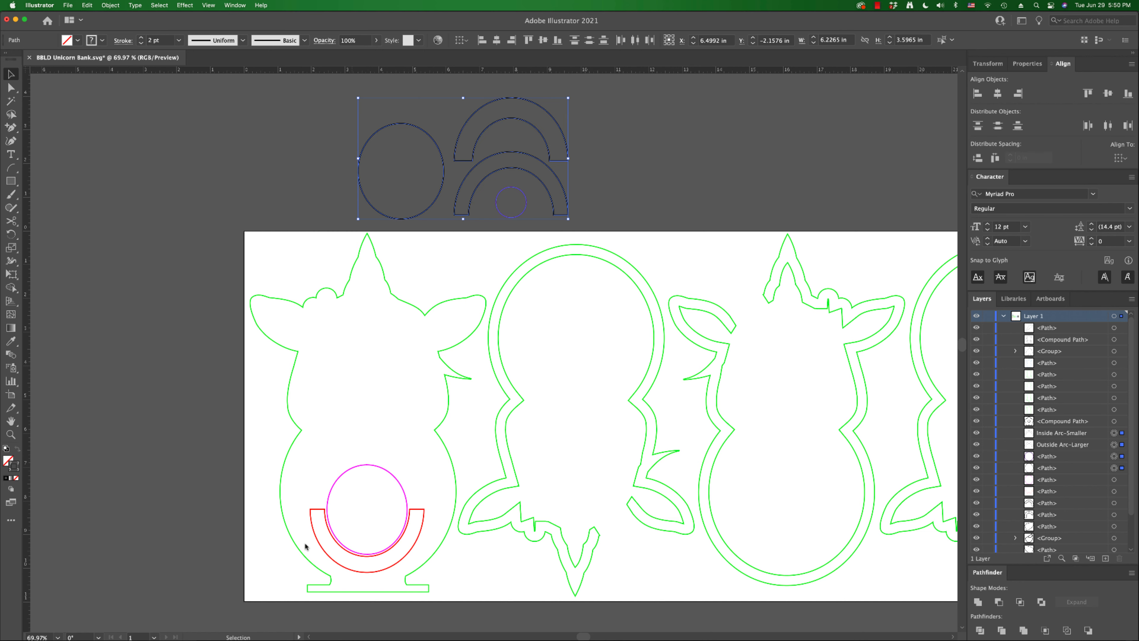
pyautogui.click(206, 283)
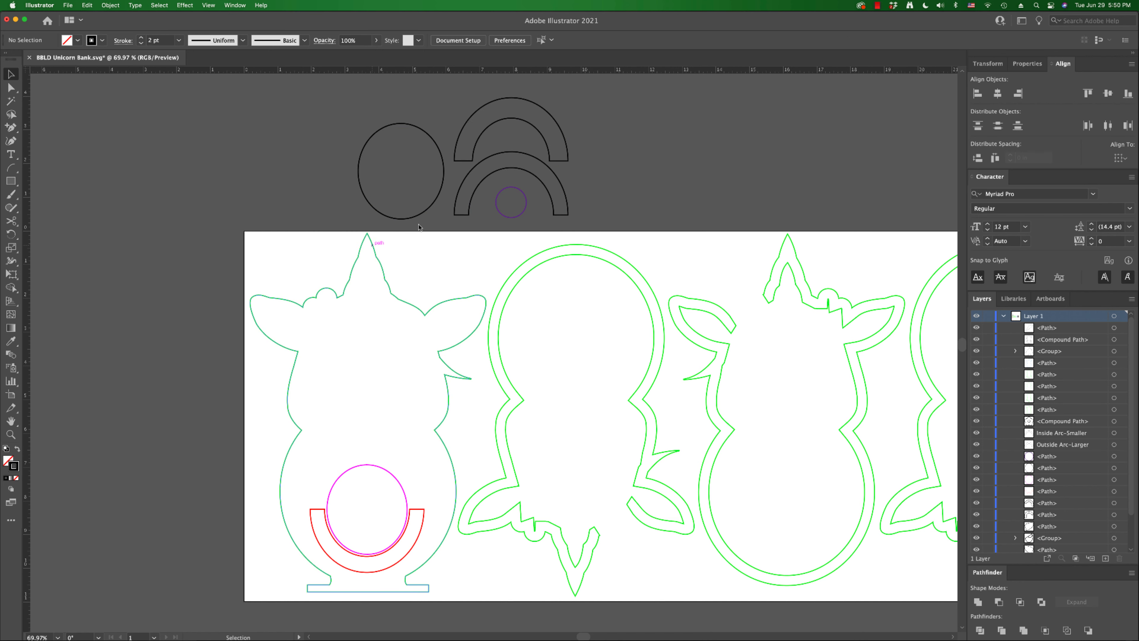
# - Nest the smaller arch with the larger one, flip both upside down and align them over the red arc on the first unicorn
pyautogui.moveTo(489, 133); pyautogui.dragTo(125, 456)
pyautogui.click(471, 128)
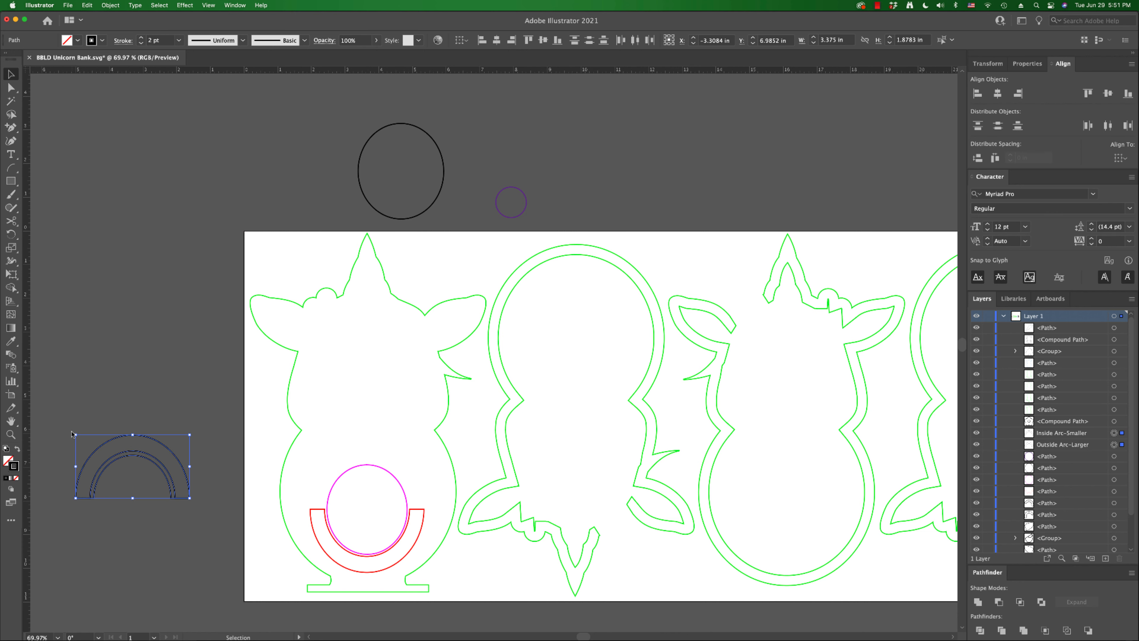
pyautogui.moveTo(72, 433); pyautogui.dragTo(401, 565)
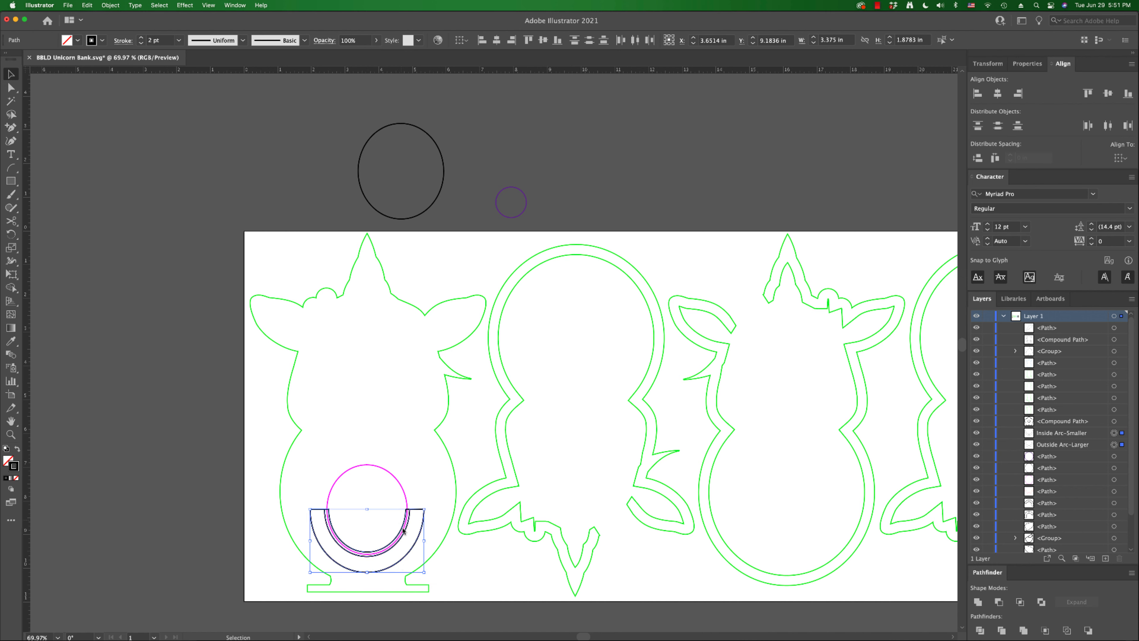
# - Place the black oval over the magenta oval on the first unicorn and set the small purple circle inside its upper part
pyautogui.click(414, 214)
pyautogui.moveTo(413, 214); pyautogui.dragTo(381, 555)
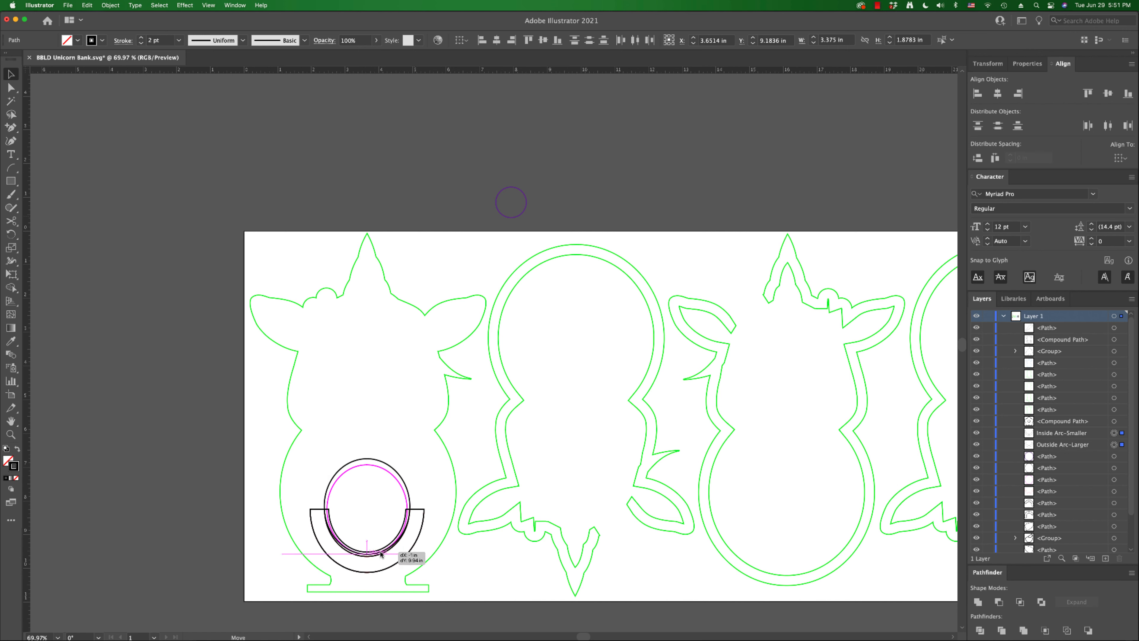
pyautogui.moveTo(381, 555); pyautogui.dragTo(381, 554)
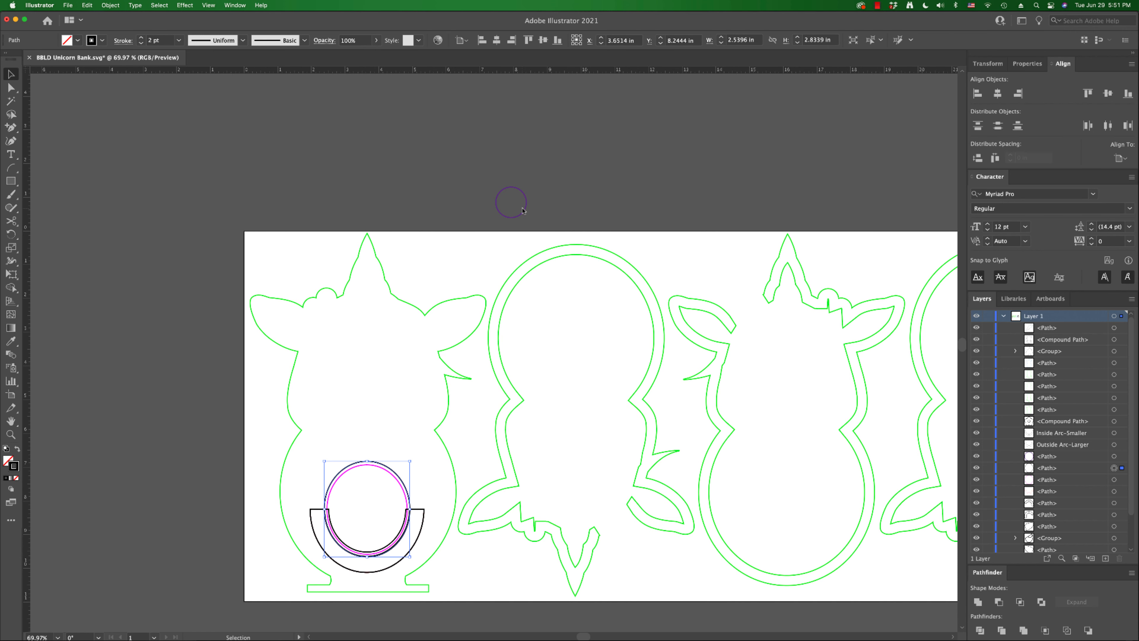
pyautogui.moveTo(522, 211); pyautogui.dragTo(379, 501)
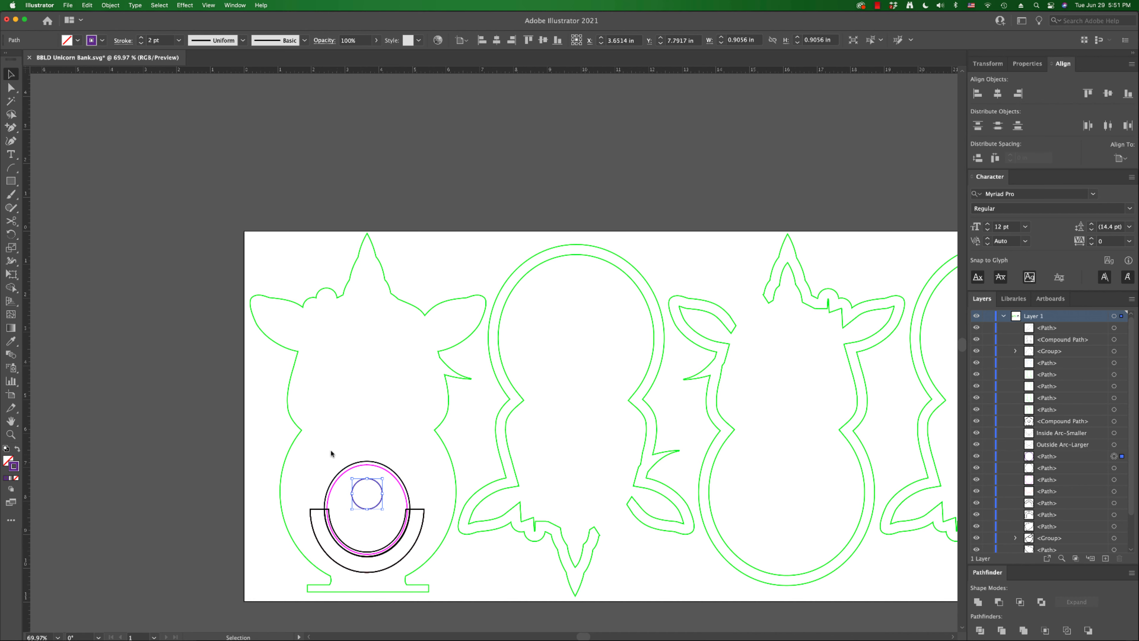
# - Move the green slotted circle closer to the assembled black unicorn
pyautogui.hscroll(15, 720, 307)
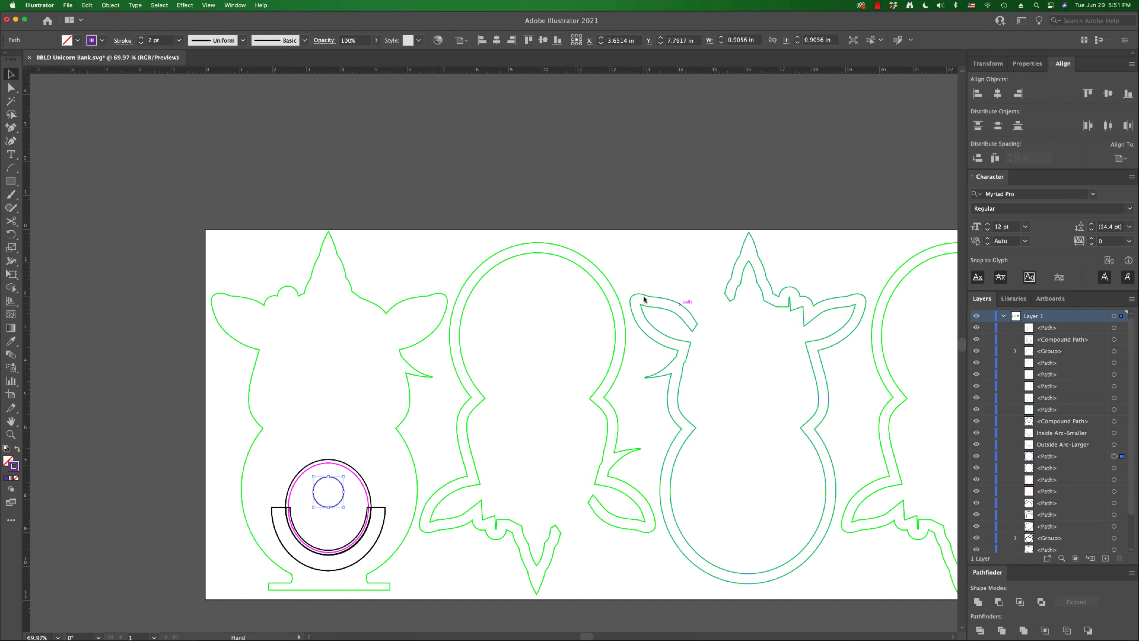
pyautogui.moveTo(689, 318); pyautogui.dragTo(308, 287)
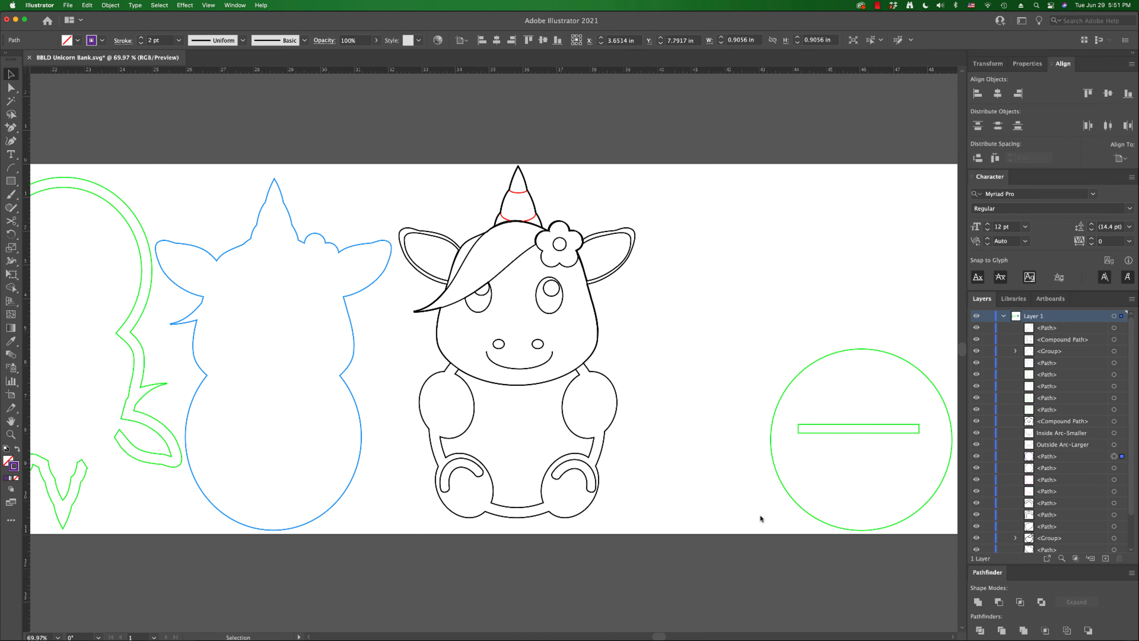
pyautogui.moveTo(780, 475); pyautogui.dragTo(701, 448)
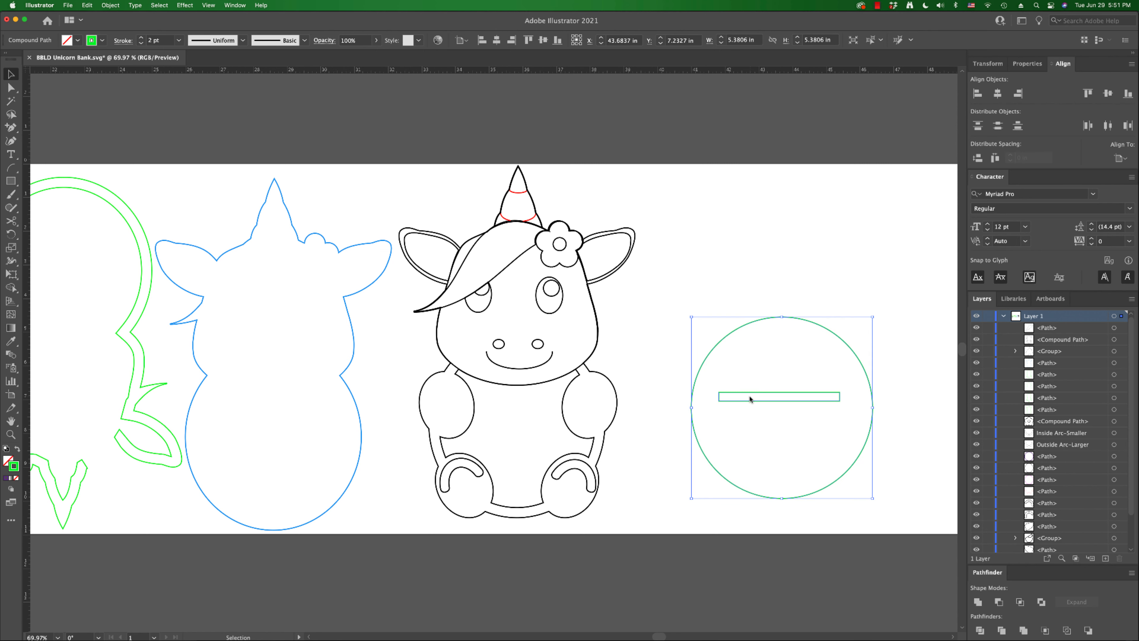